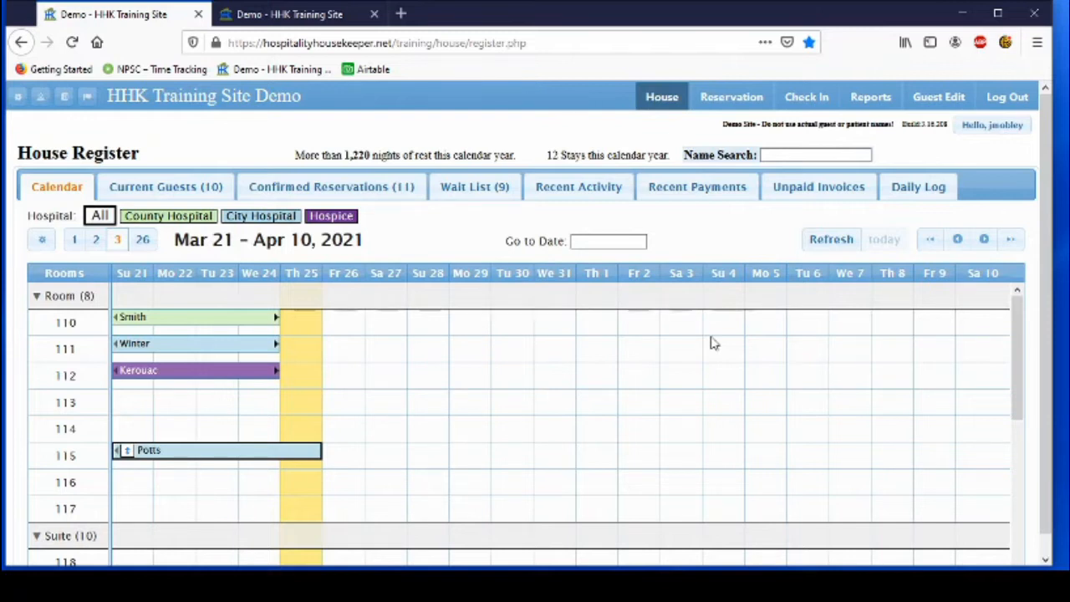
# - In room 111's visit, mark the guest for check-out on Mar 25, 2021 and enter a room fee payment of 130.00
pyautogui.click(163, 344)
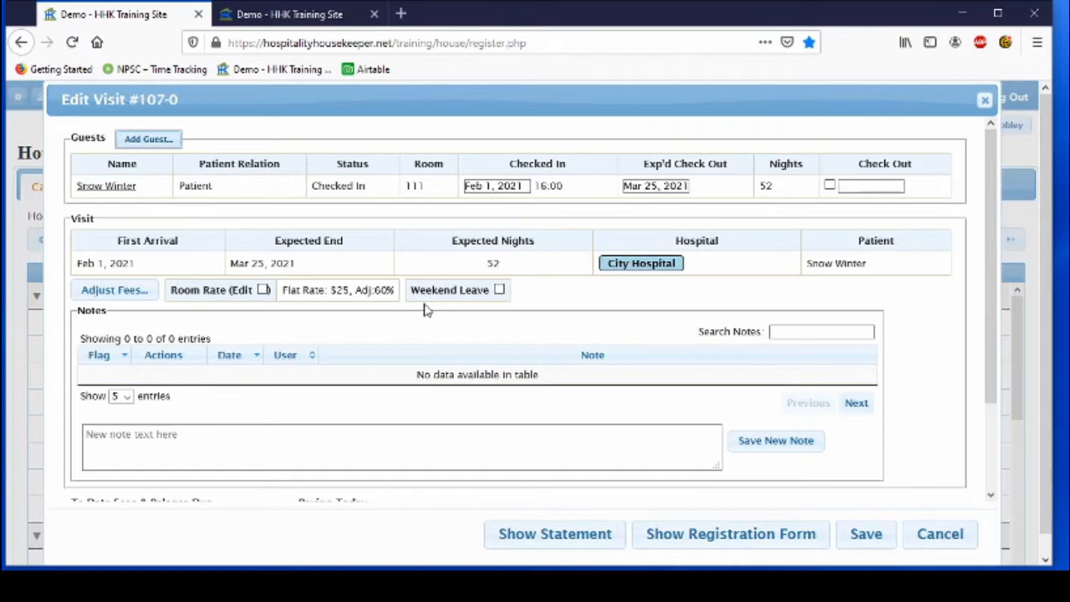
pyautogui.click(832, 189)
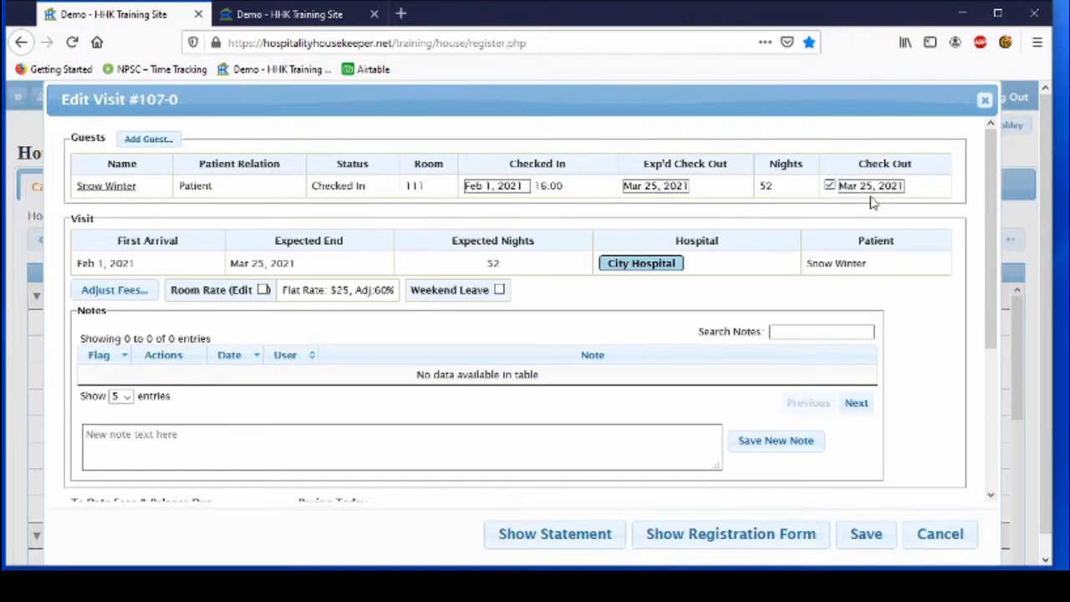
pyautogui.scroll(-5, 879, 209)
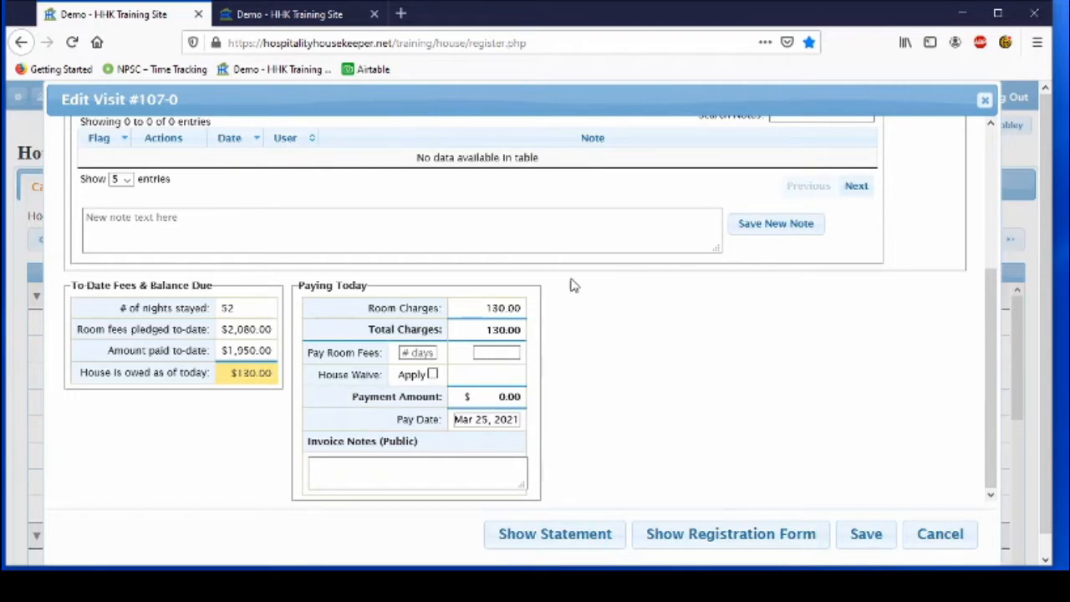
pyautogui.click(506, 354)
pyautogui.write('130')
pyautogui.click(615, 365)
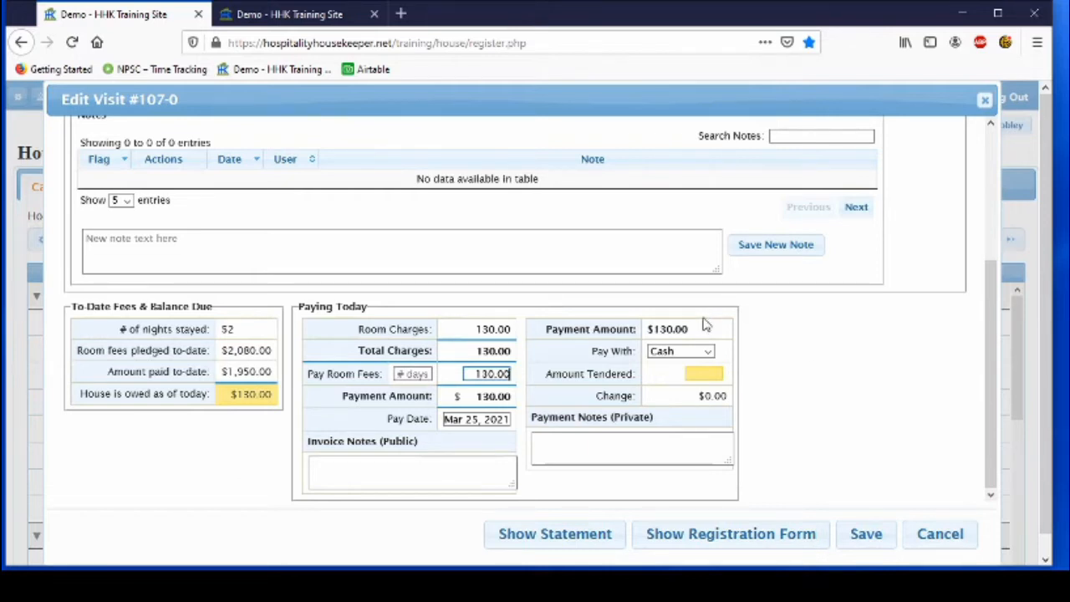
# - Set the room 111 payment method to Cash with 130 as the amount tendered
pyautogui.click(709, 352)
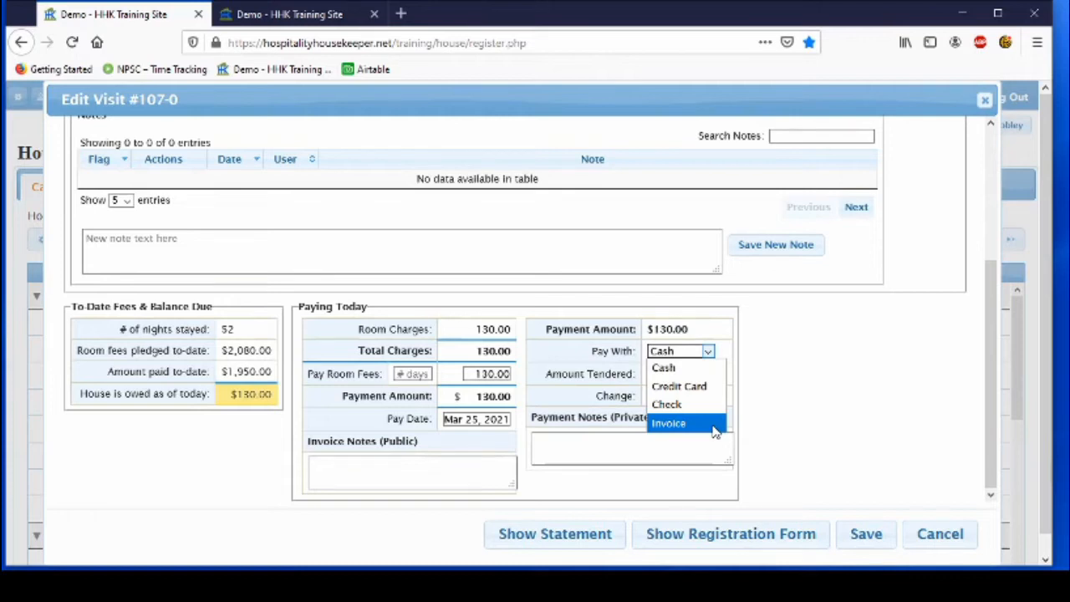
pyautogui.click(669, 370)
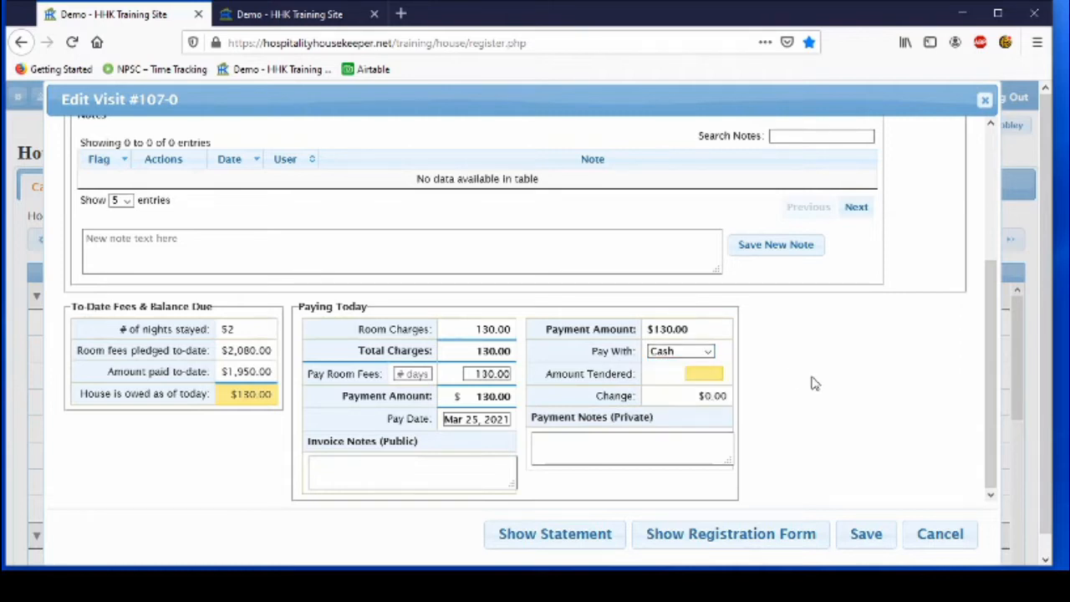
pyautogui.click(721, 375)
pyautogui.write('130')
pyautogui.click(800, 434)
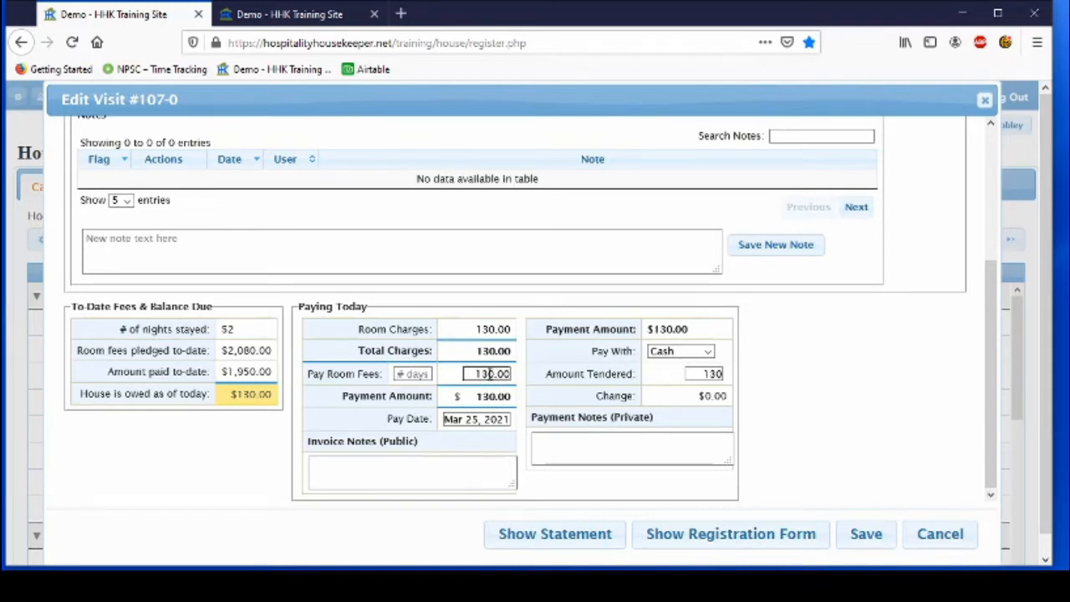
# - Save the room 111 visit, confirm the guest's check-out and dismiss the payment receipt
pyautogui.click(866, 534)
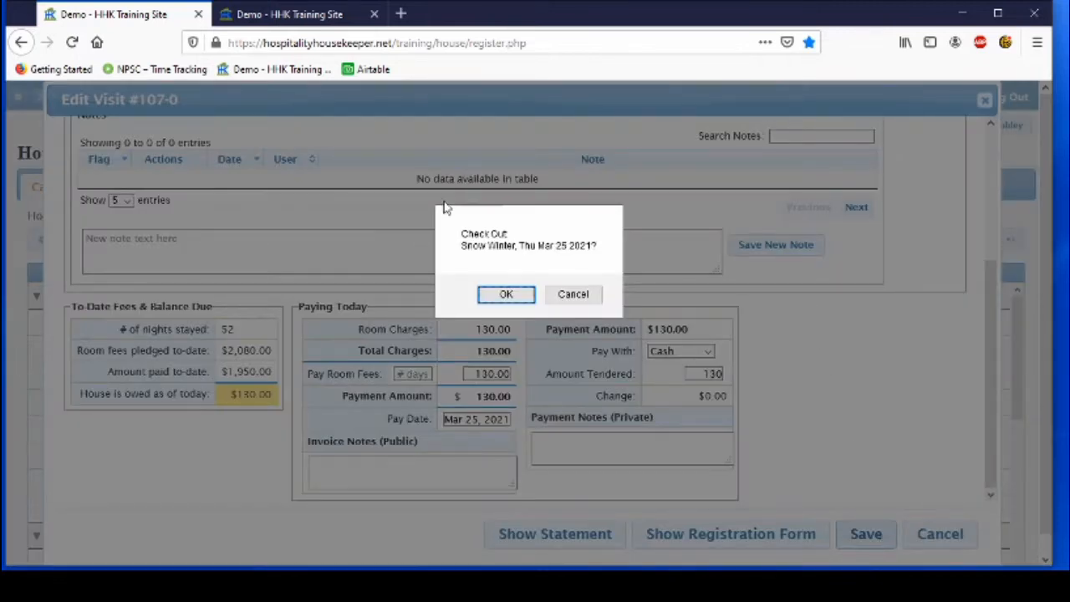
pyautogui.click(506, 296)
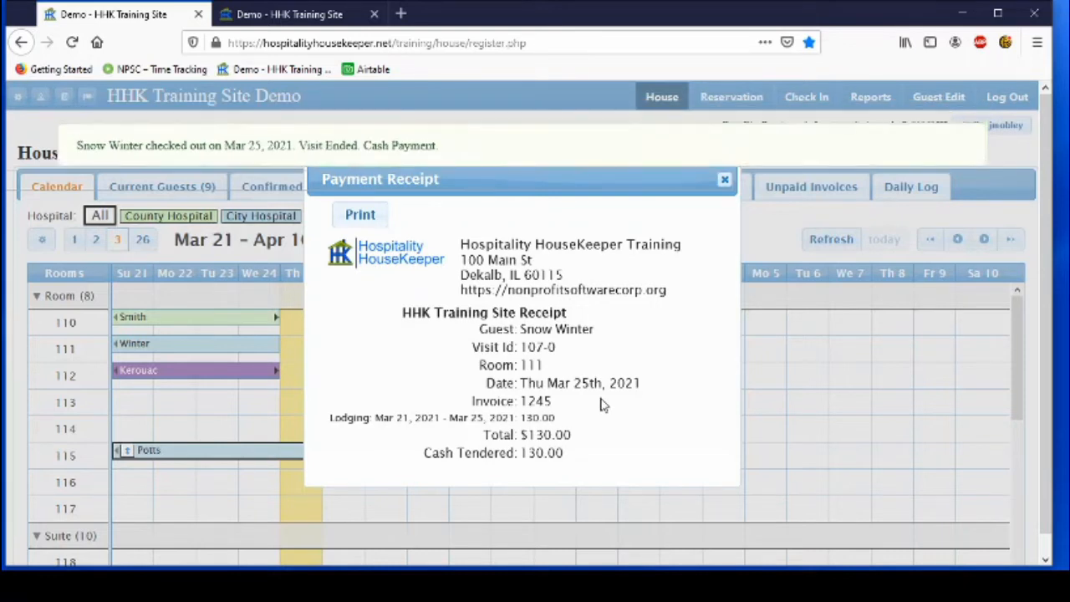
pyautogui.click(725, 182)
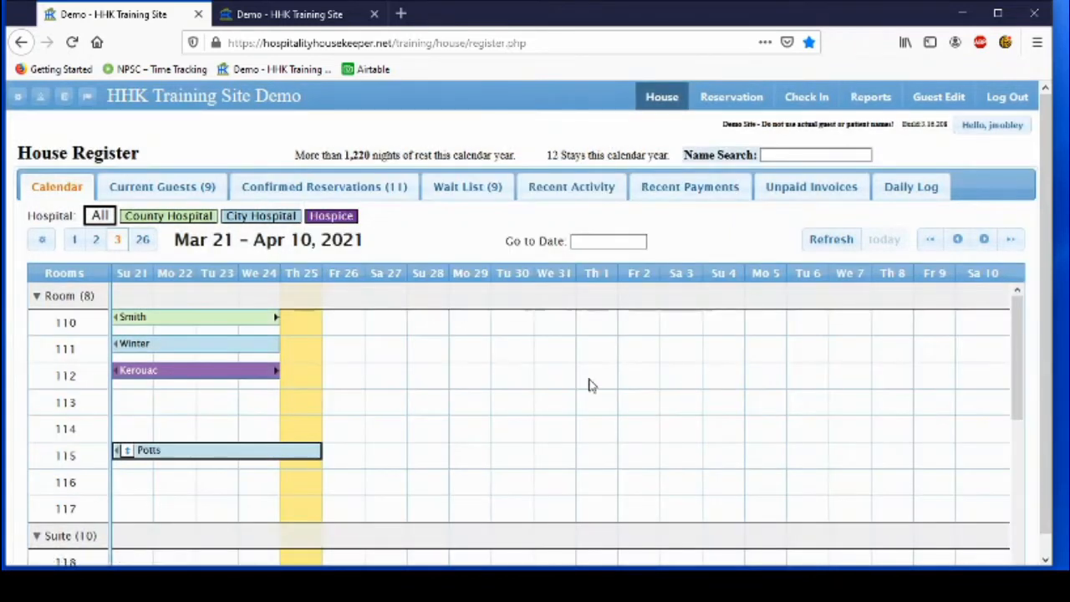
# - Reopen the ended room 111 visit, undo its checkout and save the change
pyautogui.moveTo(249, 355)
pyautogui.click(157, 349)
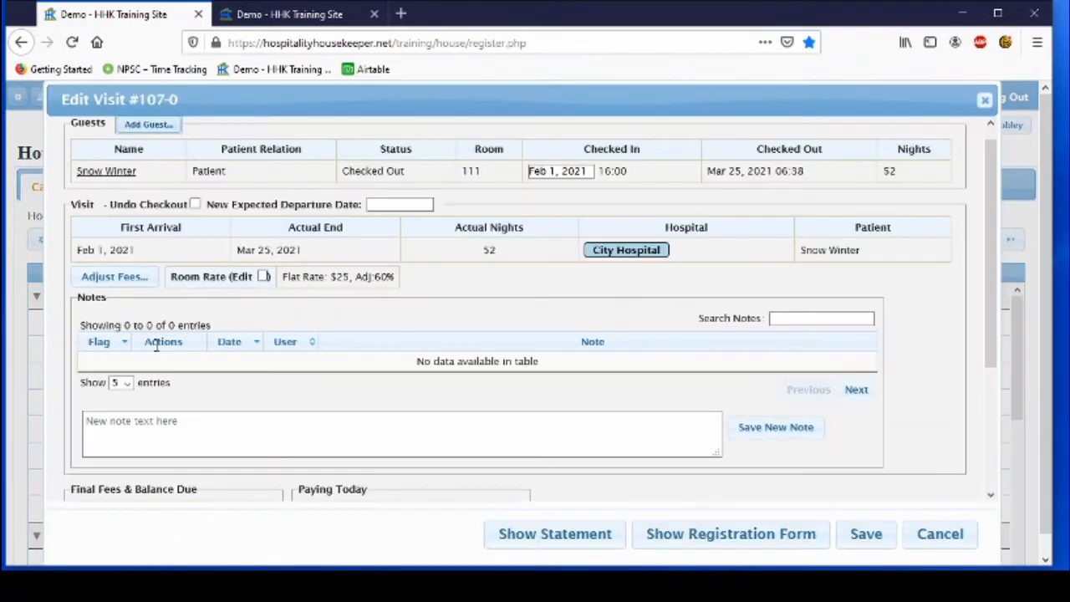
pyautogui.click(195, 205)
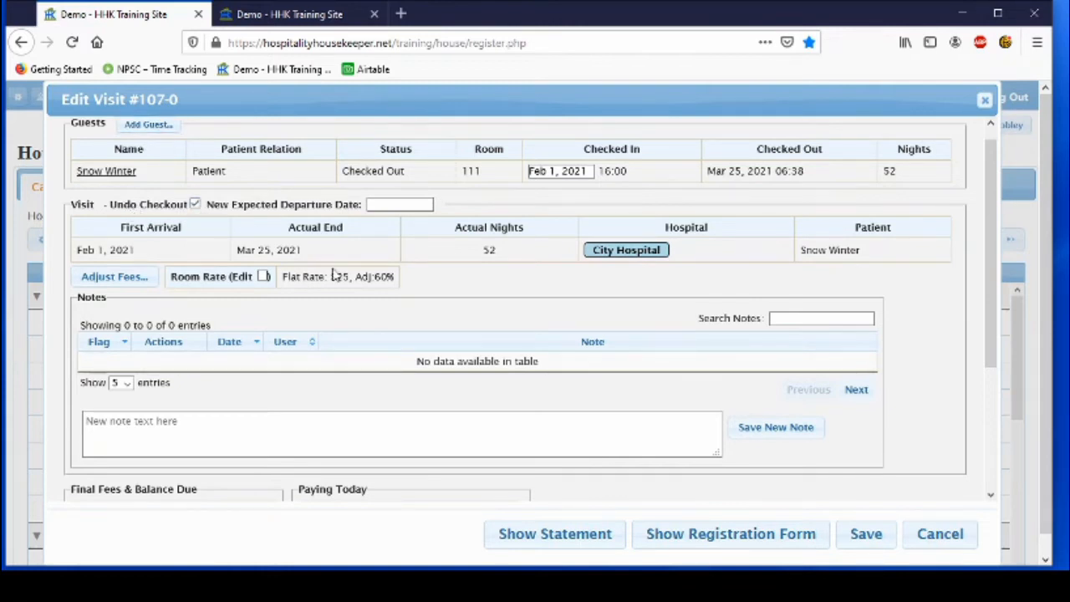
pyautogui.click(866, 535)
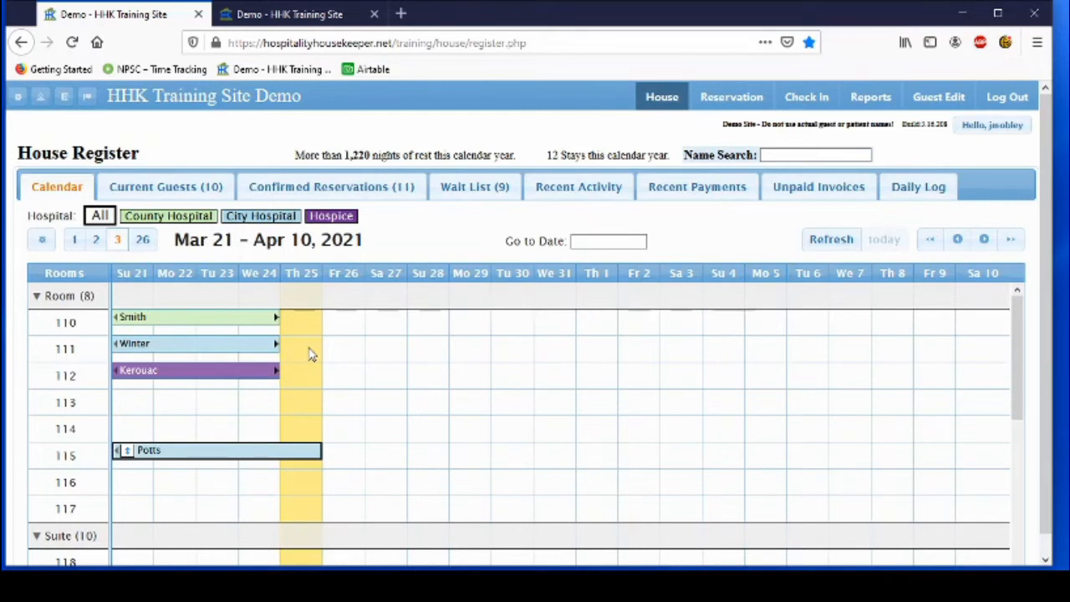
# - Switch to the open room 122 visit, mark all its guests for check-out on Mar 25, 2021 and review the payment section
pyautogui.click(319, 14)
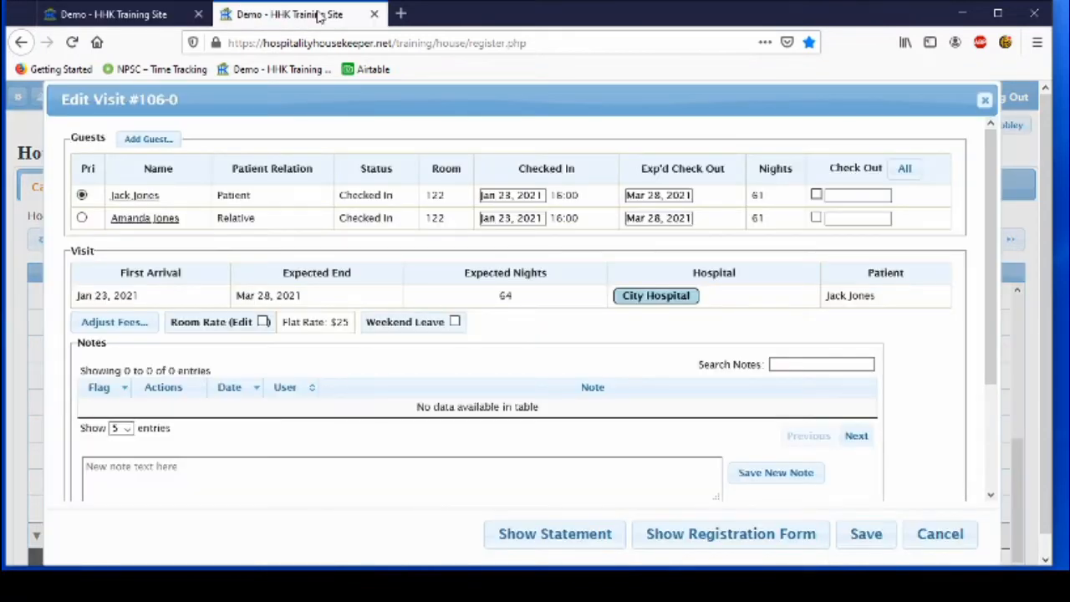
pyautogui.click(908, 172)
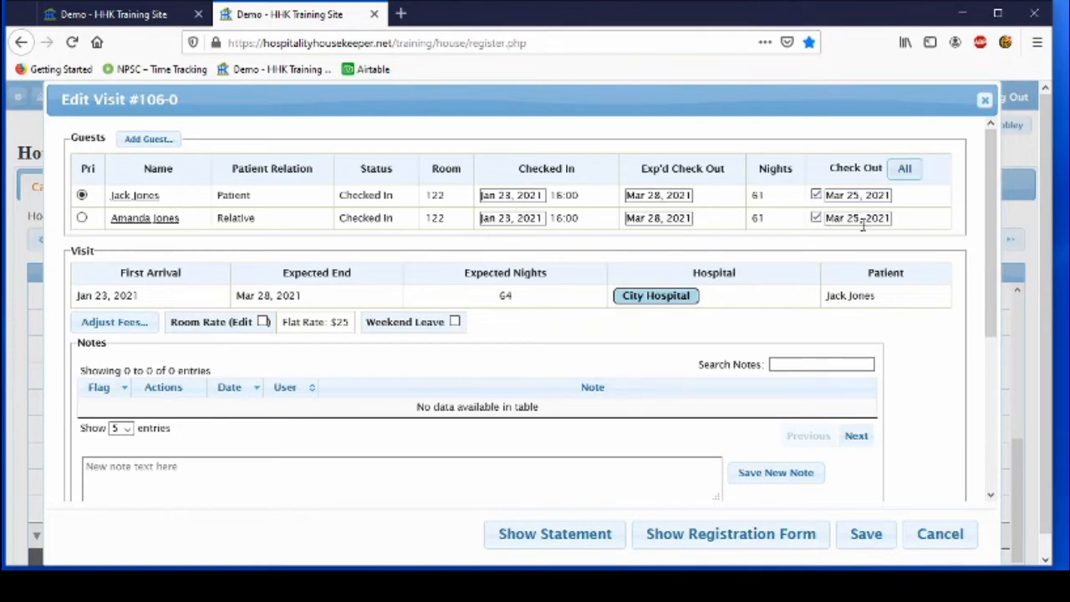
pyautogui.scroll(-3, 914, 230)
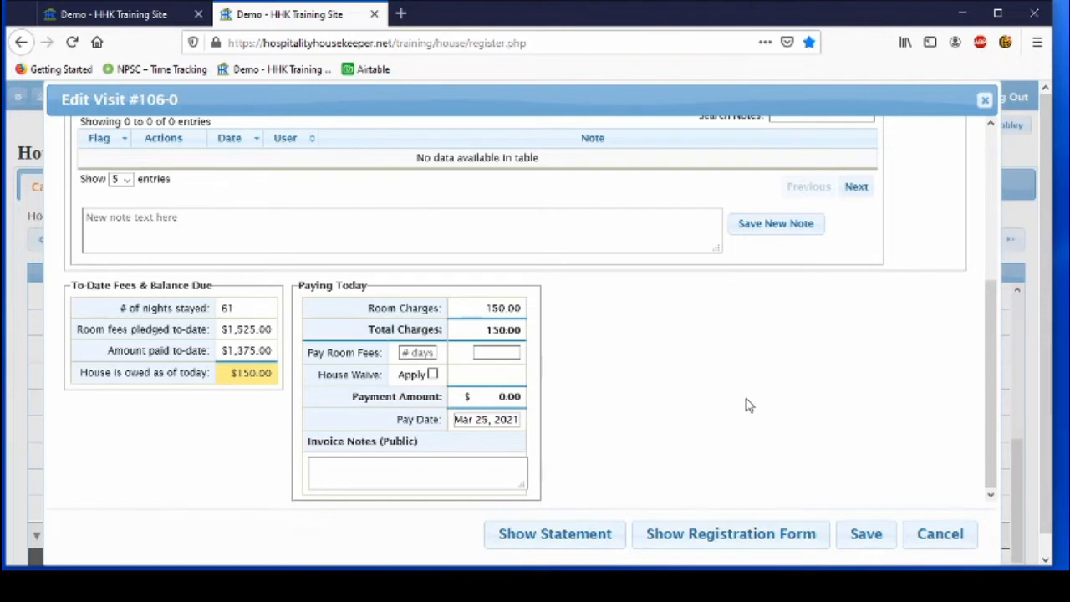
pyautogui.scroll(3, 748, 406)
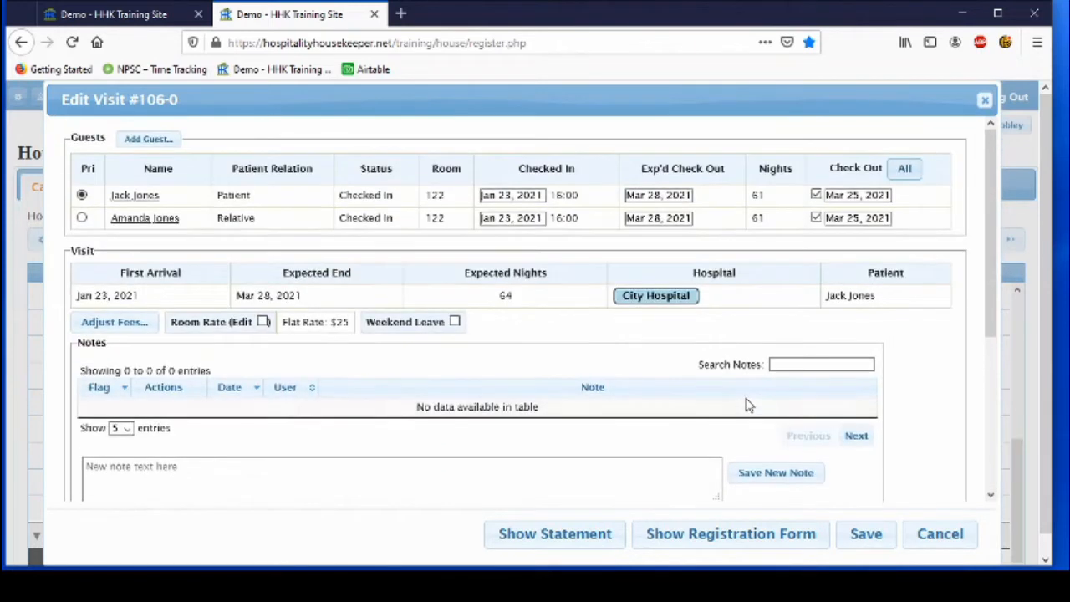
# - Unmark only the relative for check-out in the room 122 visit and review how the payment section responds
pyautogui.click(817, 218)
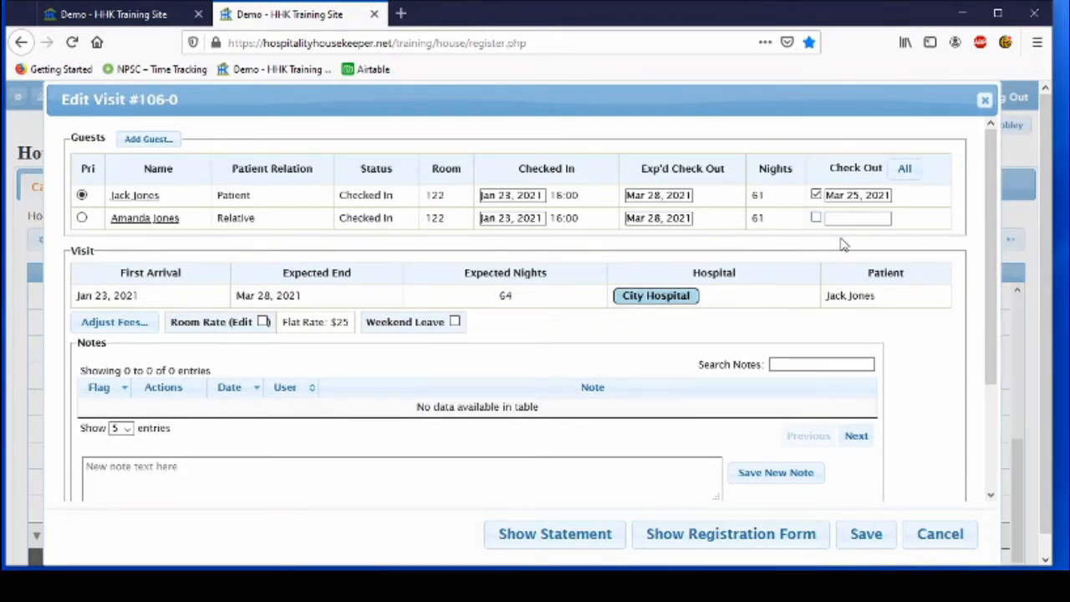
pyautogui.scroll(-3, 796, 292)
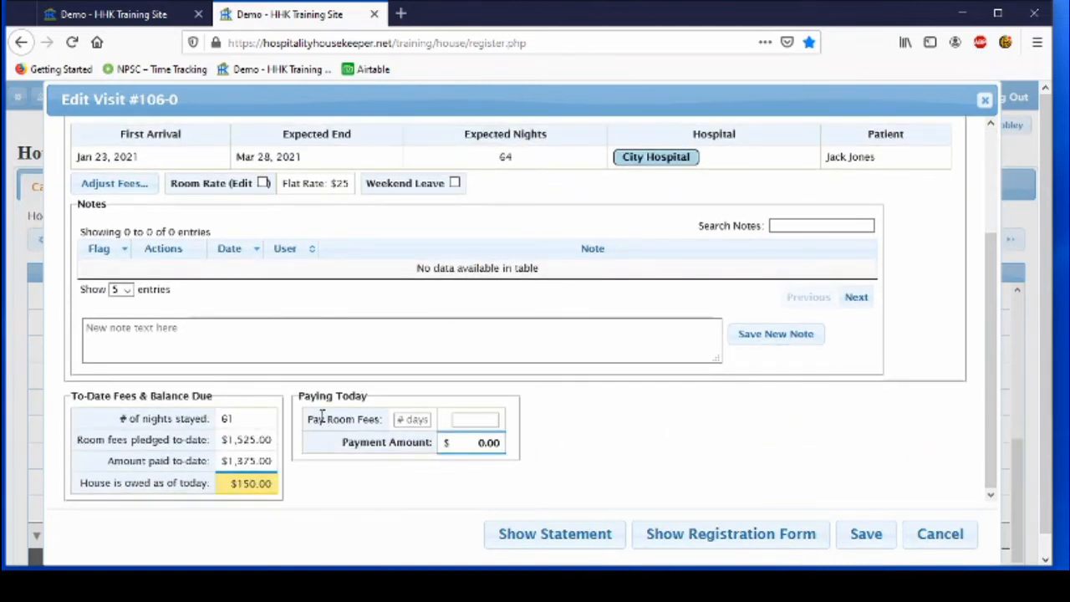
pyautogui.scroll(3, 692, 449)
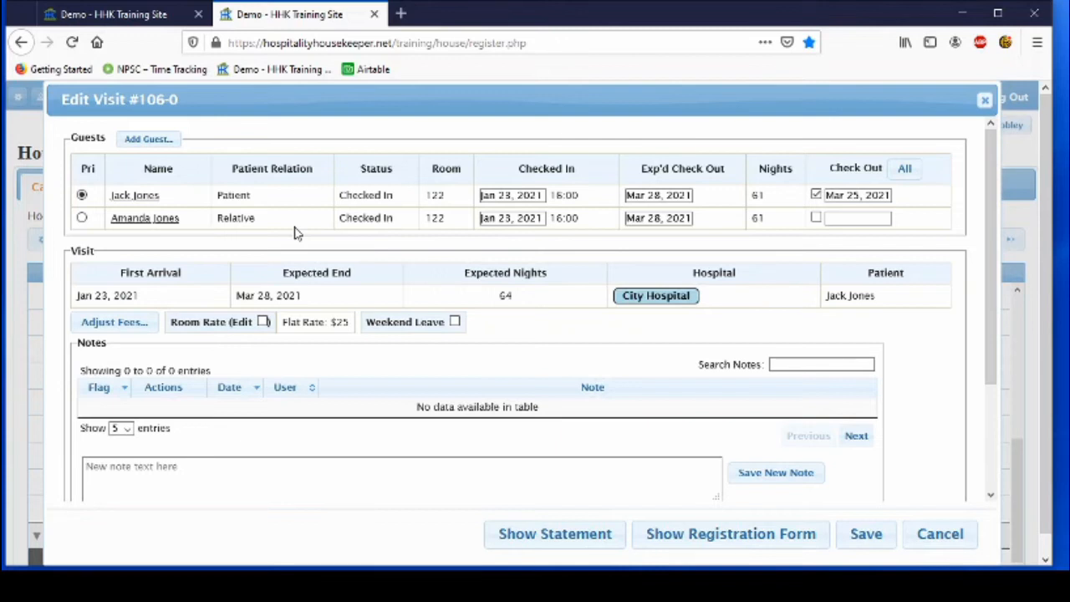
# - Return to the House Register calendar and mark the room 110 guest for check-out on Mar 25, 2021 in their visit
pyautogui.click(119, 14)
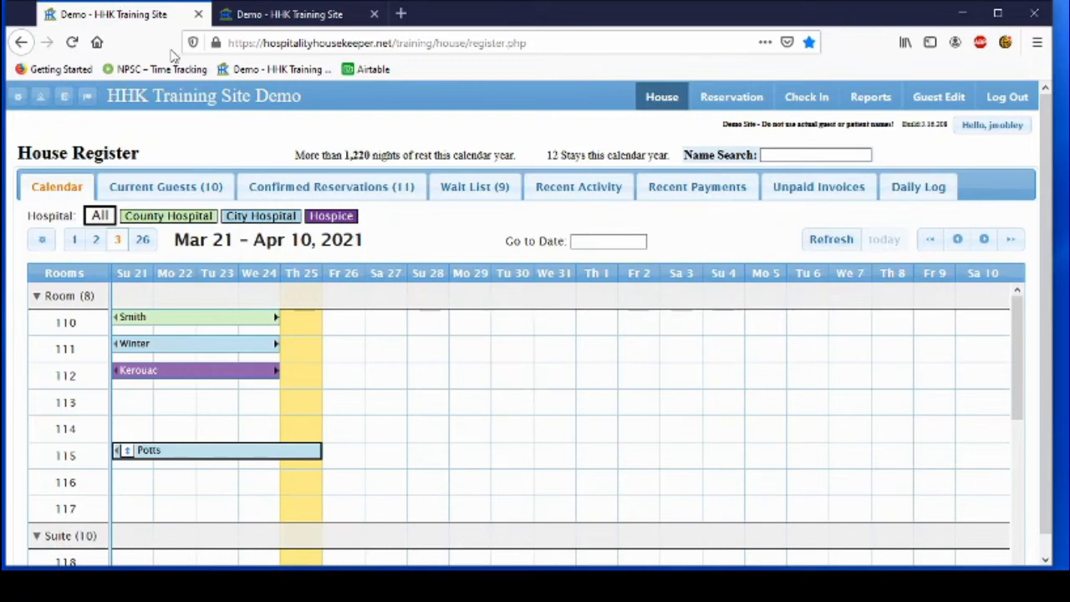
pyautogui.click(189, 326)
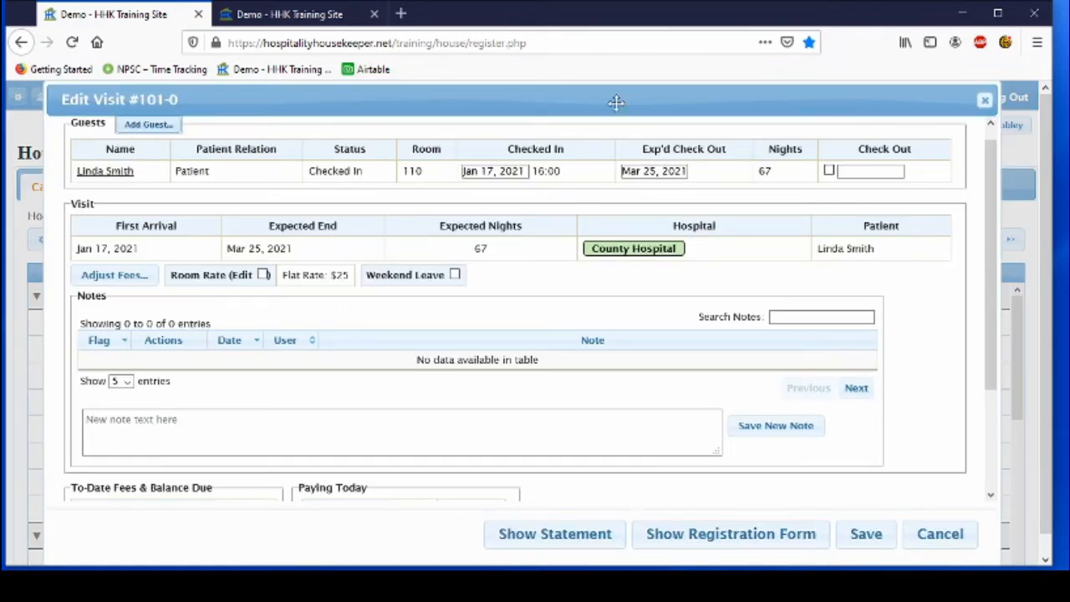
pyautogui.click(828, 172)
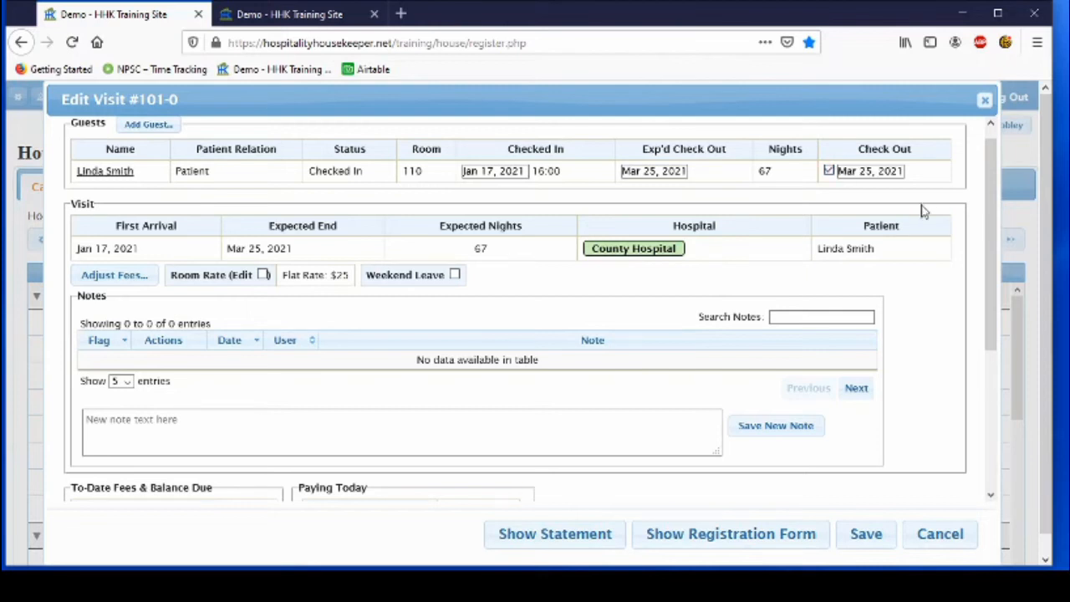
pyautogui.scroll(-5, 950, 218)
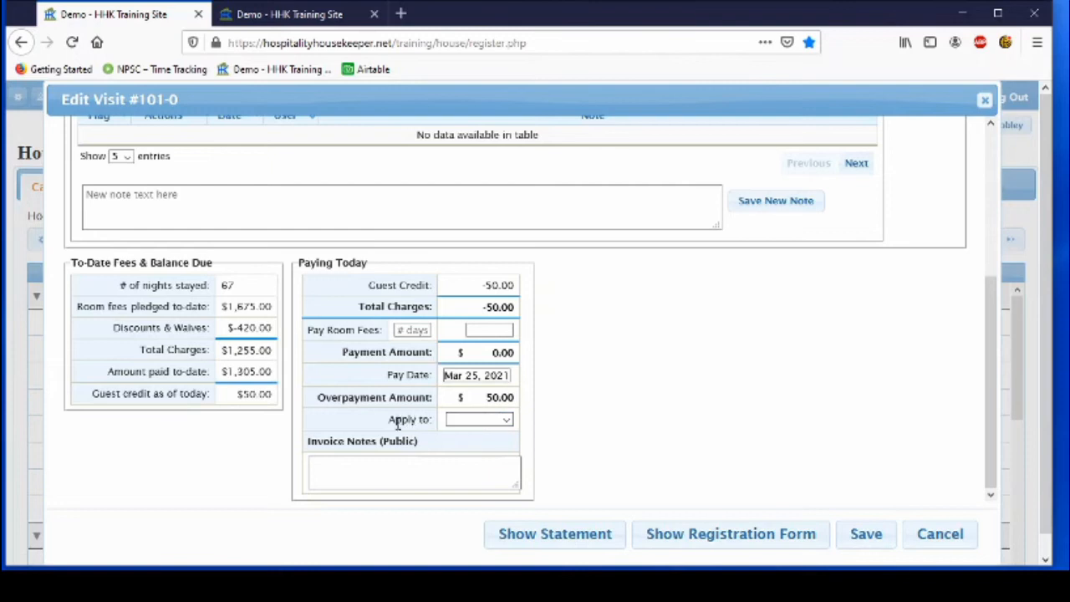
# - Apply the room 110 guest's overpayment to Refund and return it with Cash
pyautogui.click(506, 420)
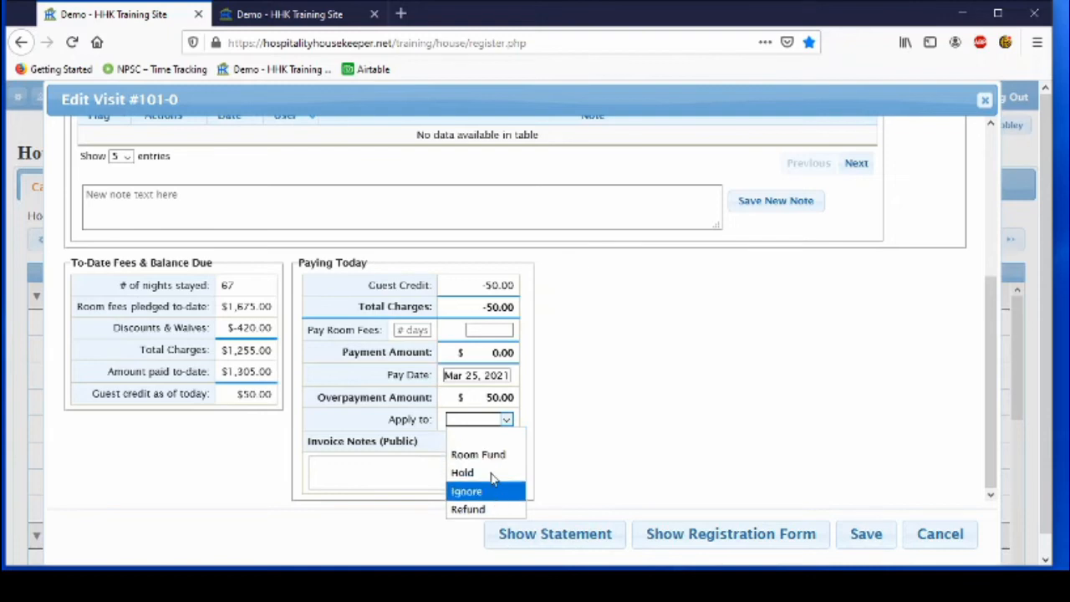
pyautogui.click(494, 516)
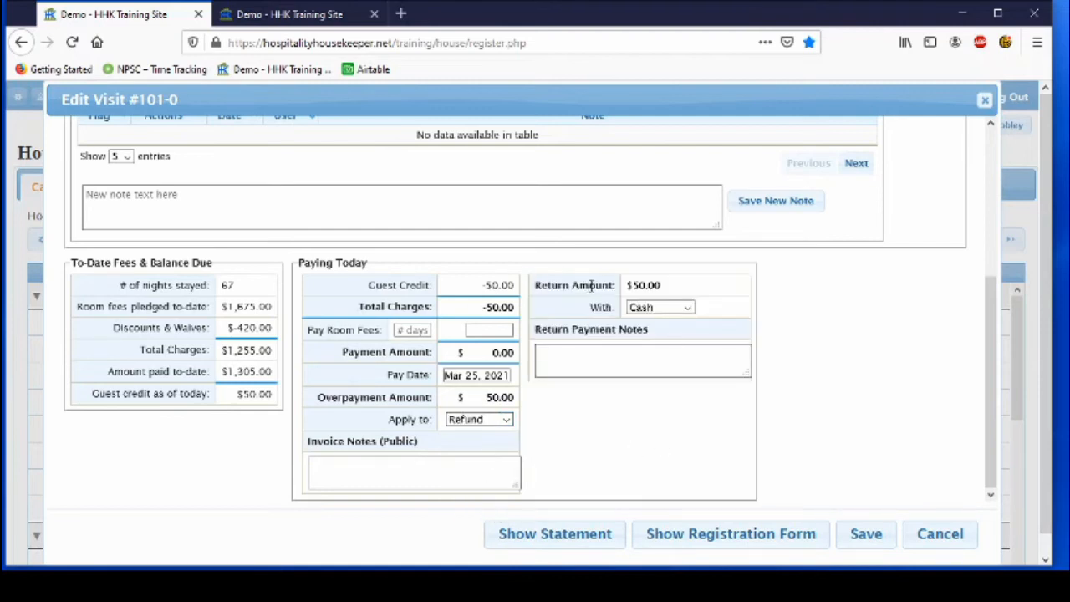
pyautogui.click(688, 309)
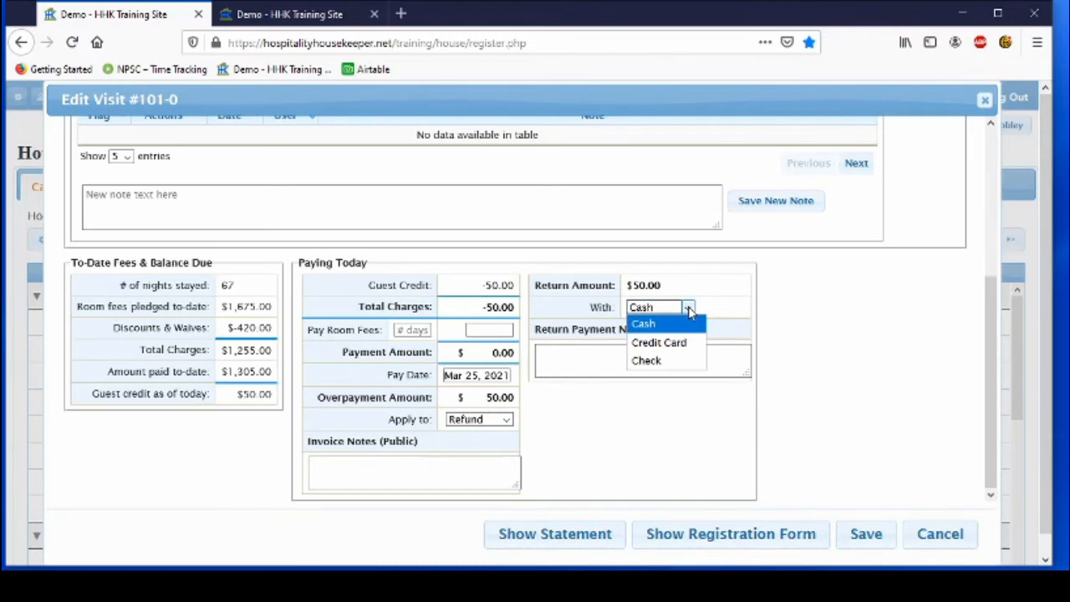
pyautogui.click(643, 325)
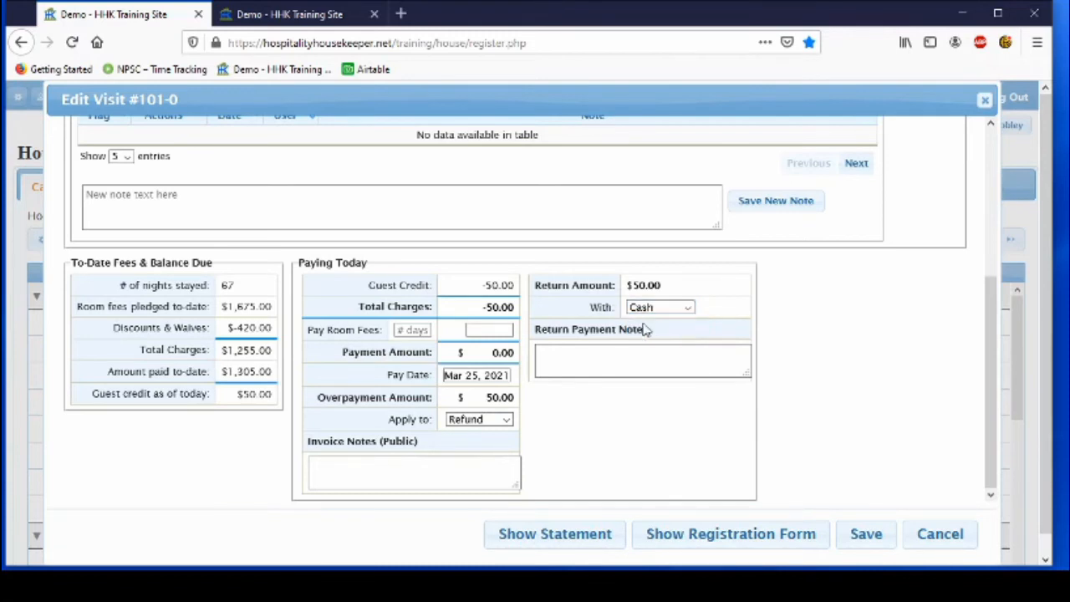
# - Save the room 110 visit, confirm the guest's check-out and dismiss the return receipt
pyautogui.click(867, 541)
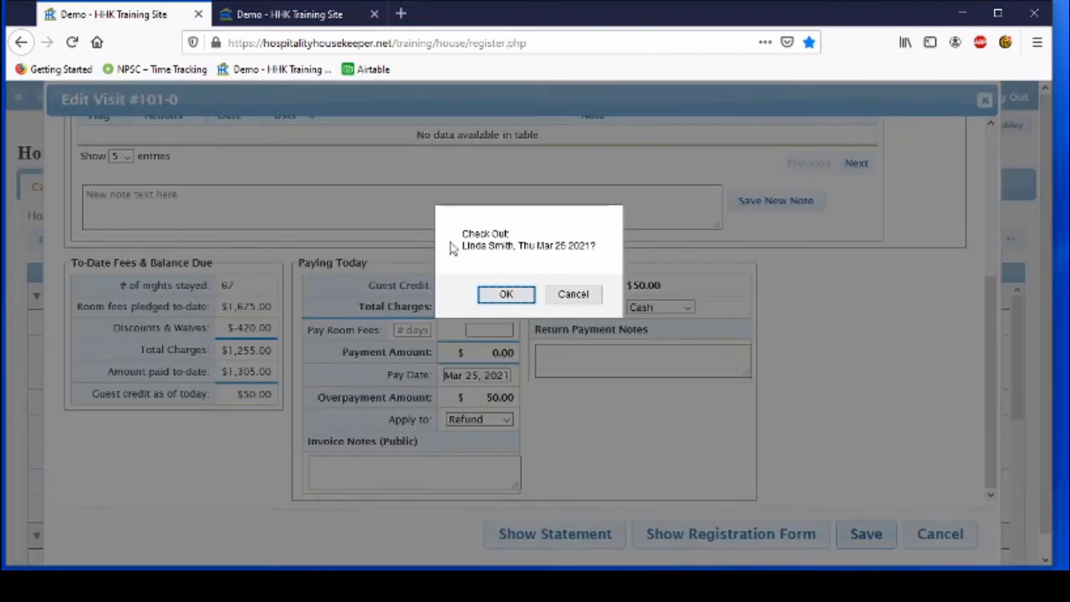
pyautogui.click(507, 296)
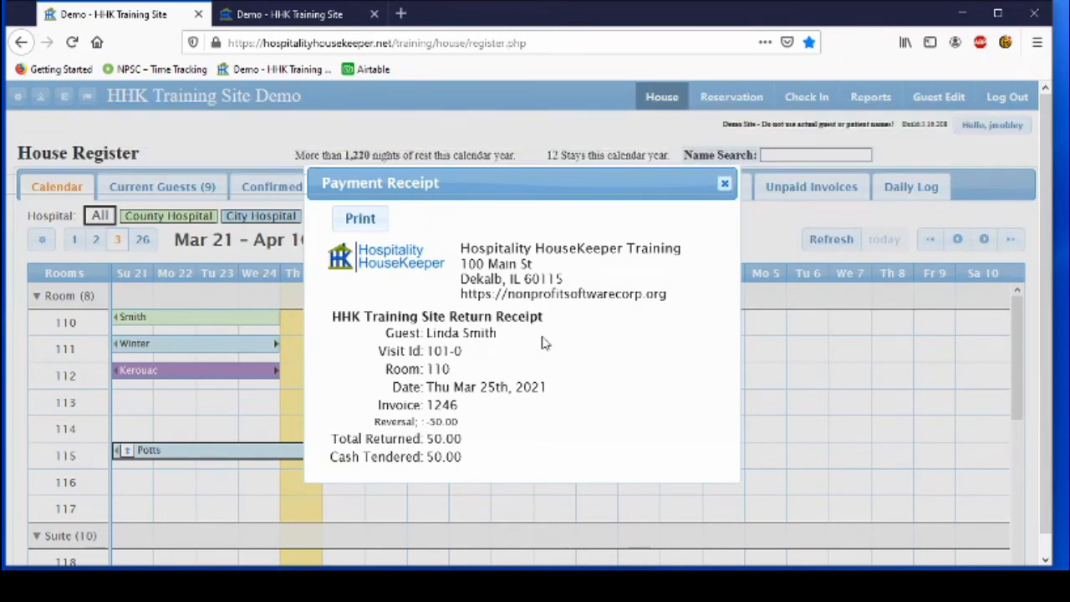
pyautogui.click(724, 184)
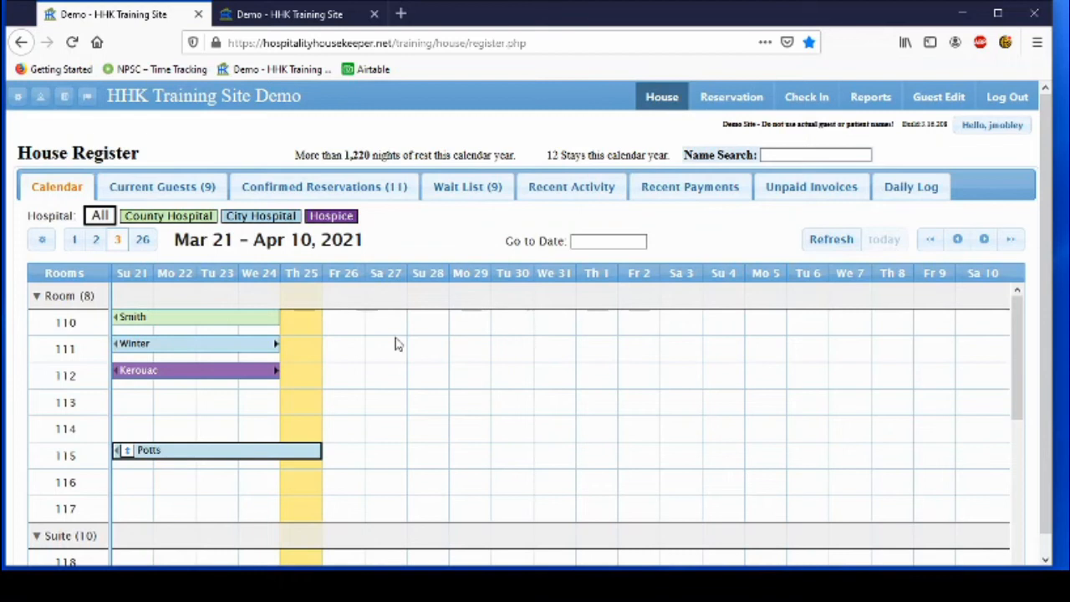
# - From the Current Guests list, open the Check Out form for the guest in room 111
pyautogui.click(193, 190)
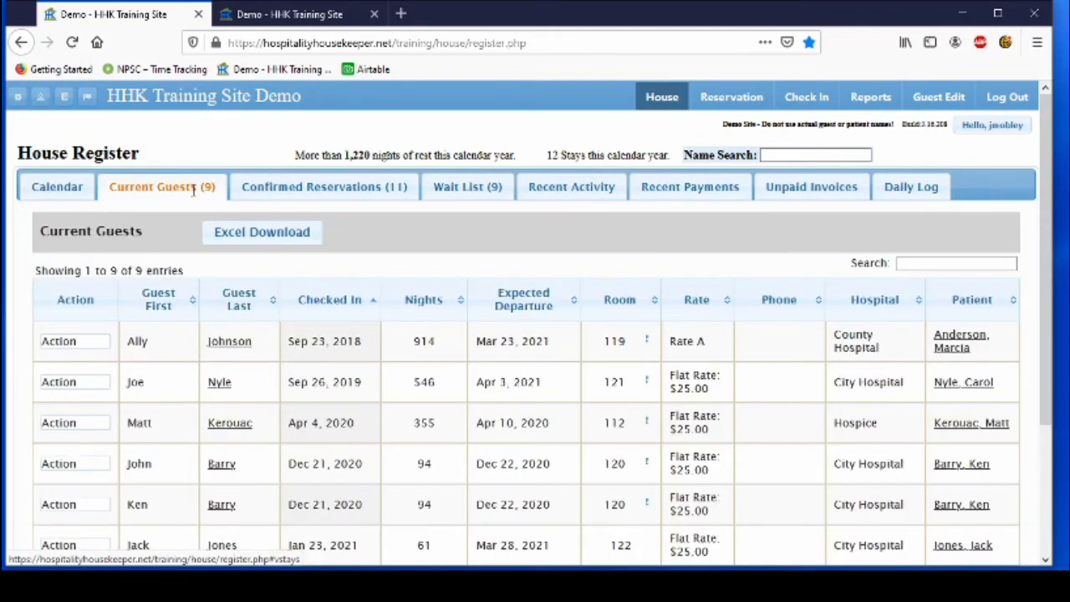
pyautogui.scroll(-3, 225, 406)
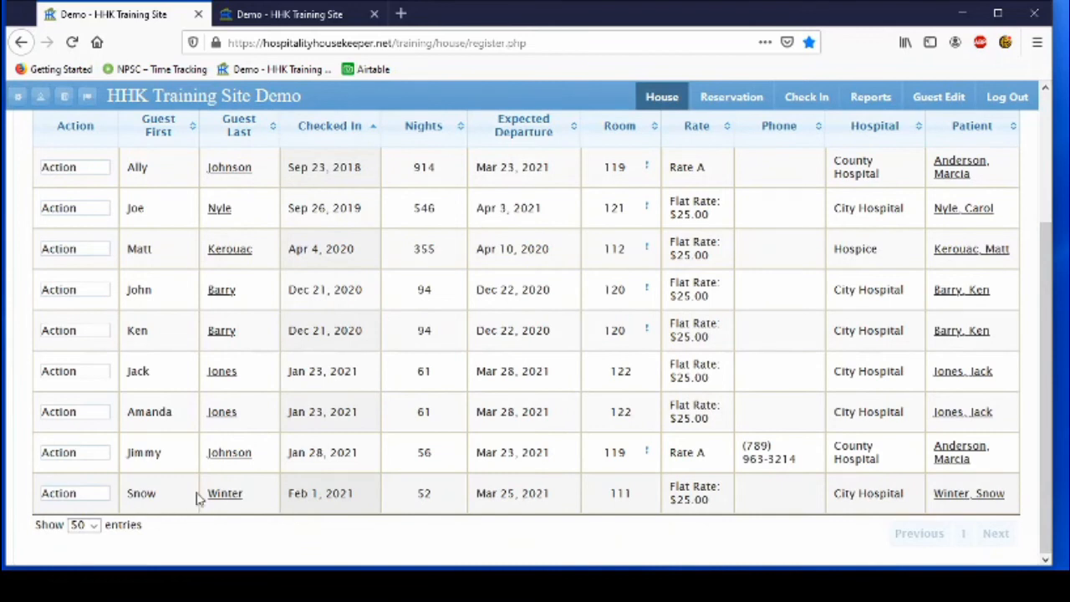
pyautogui.click(93, 498)
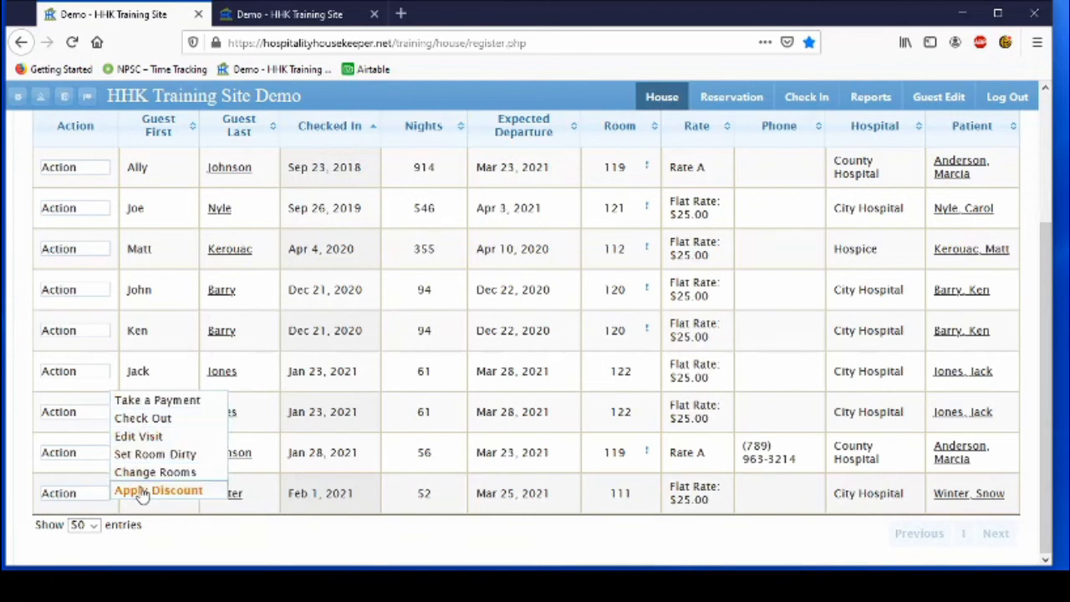
pyautogui.click(123, 420)
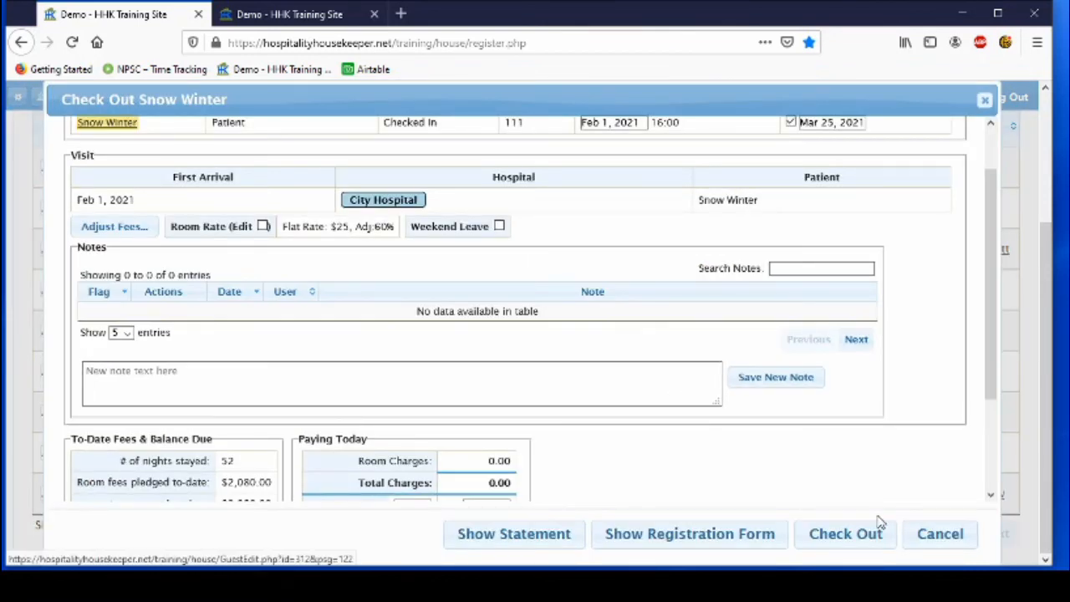
# - Review the room 111 guest's fees, then check the guest out on Mar 25, 2021 and confirm
pyautogui.scroll(2, 832, 426)
pyautogui.scroll(-3, 832, 425)
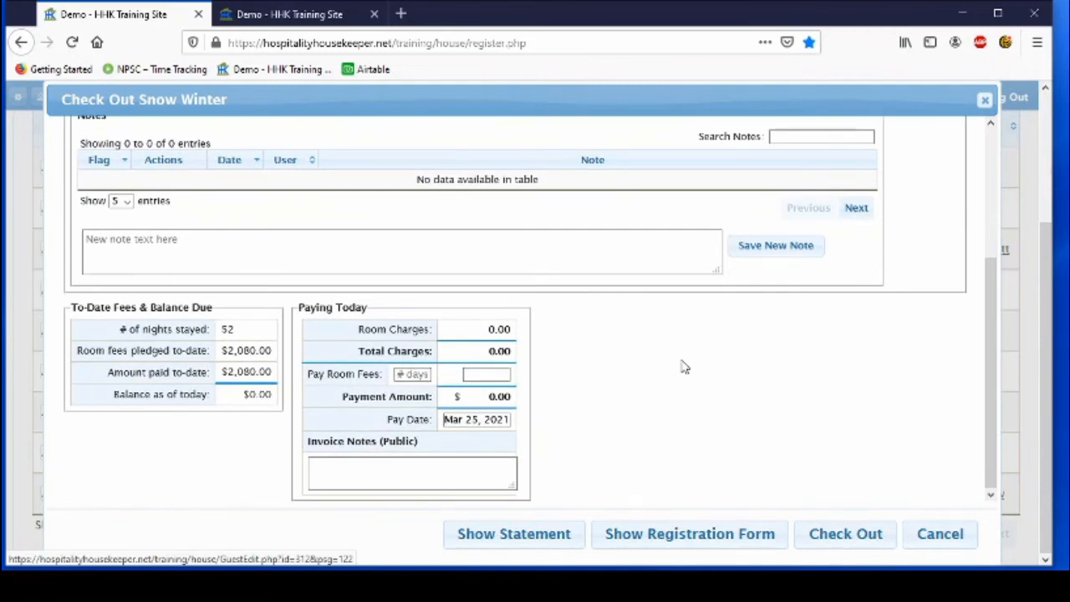
pyautogui.click(884, 537)
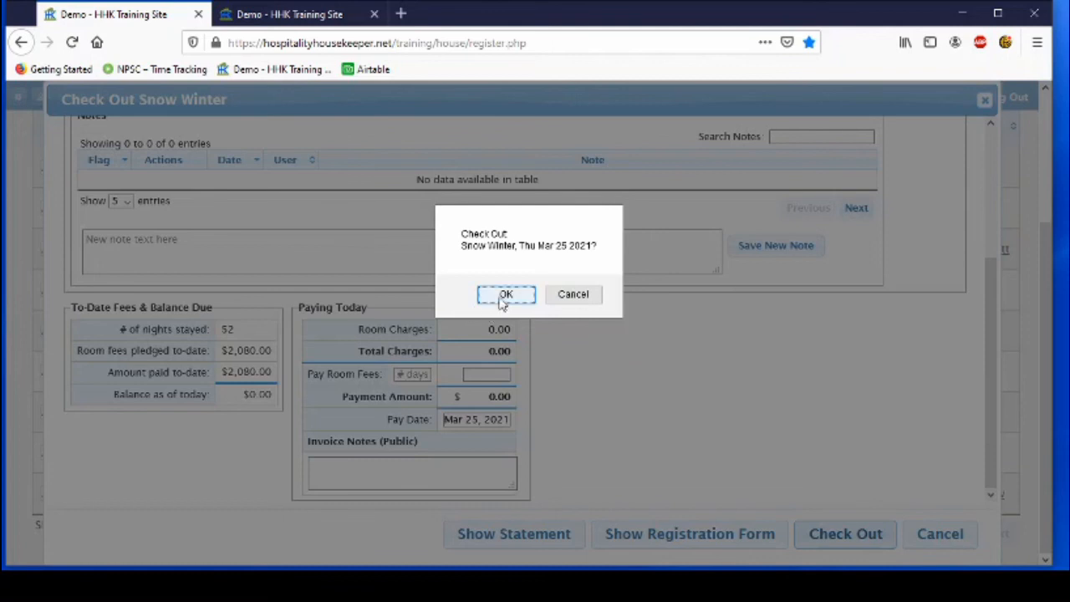
pyautogui.click(505, 295)
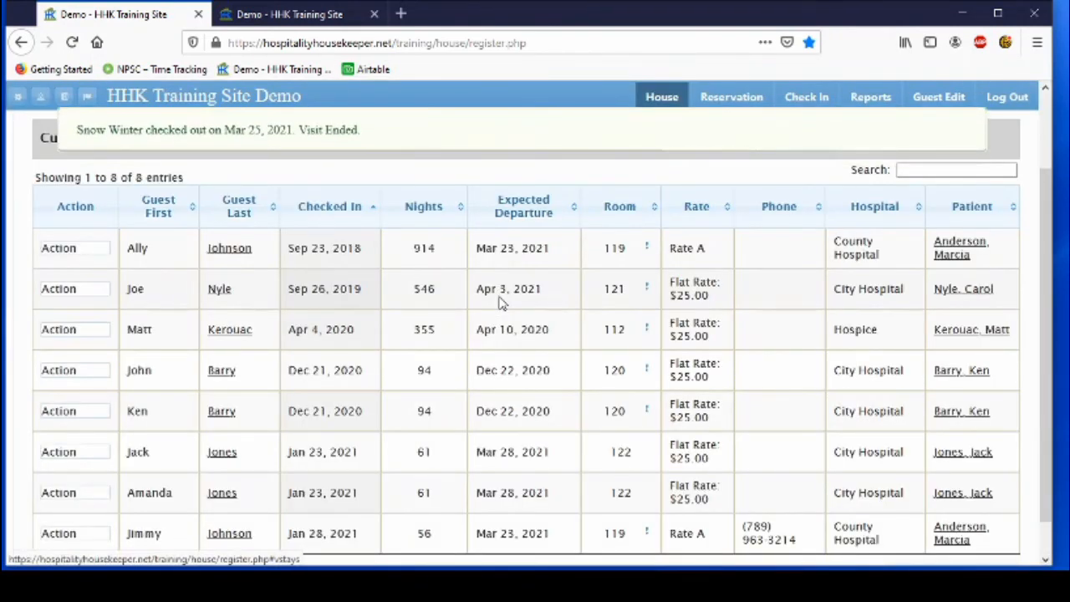
# - Return to the House Register calendar and view the room 111 visit's status
pyautogui.moveTo(648, 102)
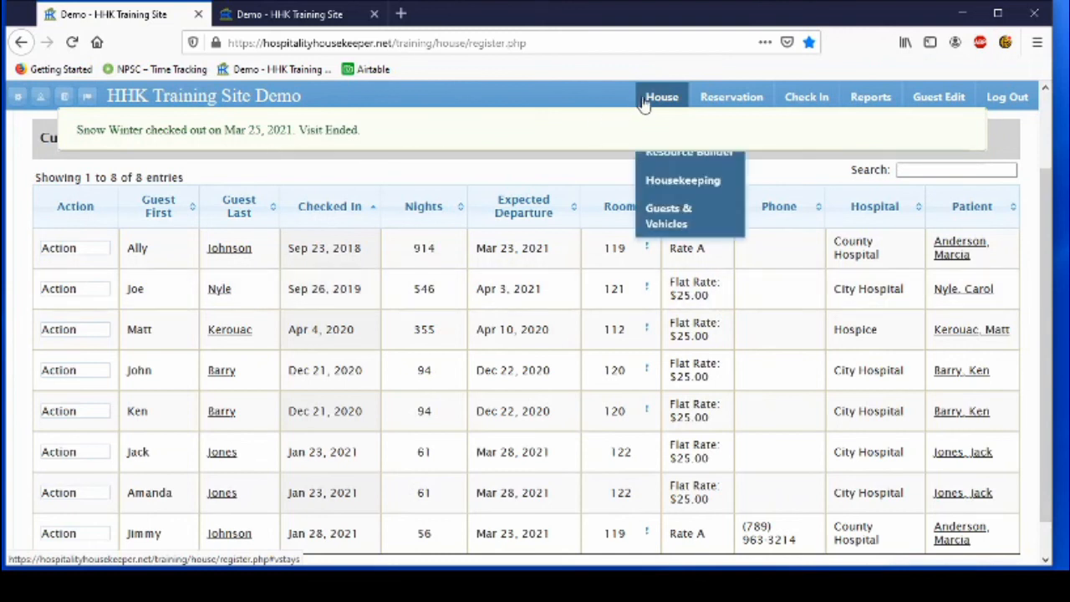
pyautogui.click(663, 100)
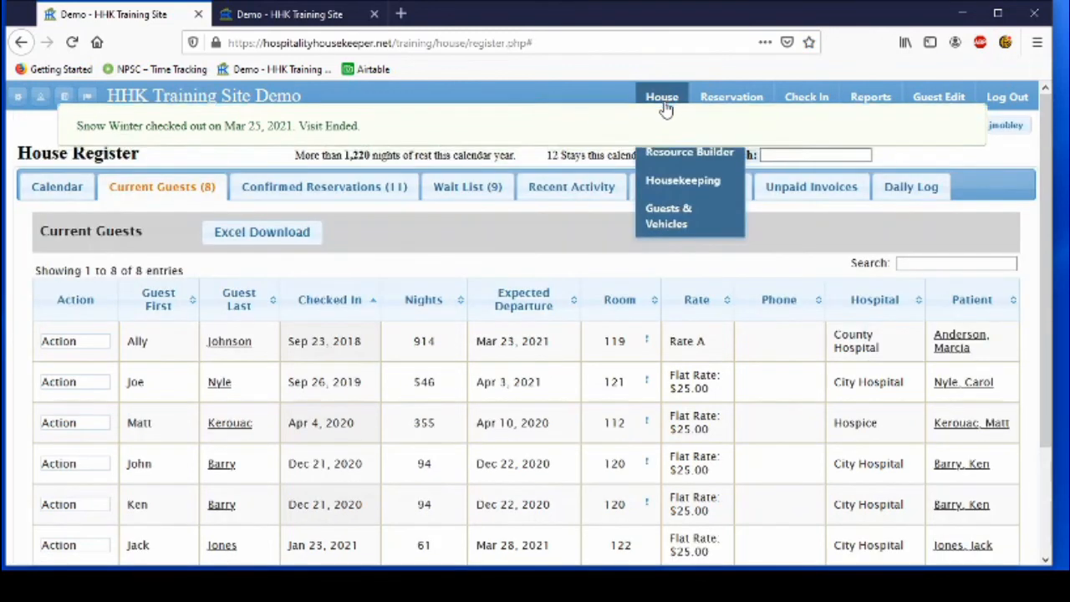
pyautogui.click(671, 123)
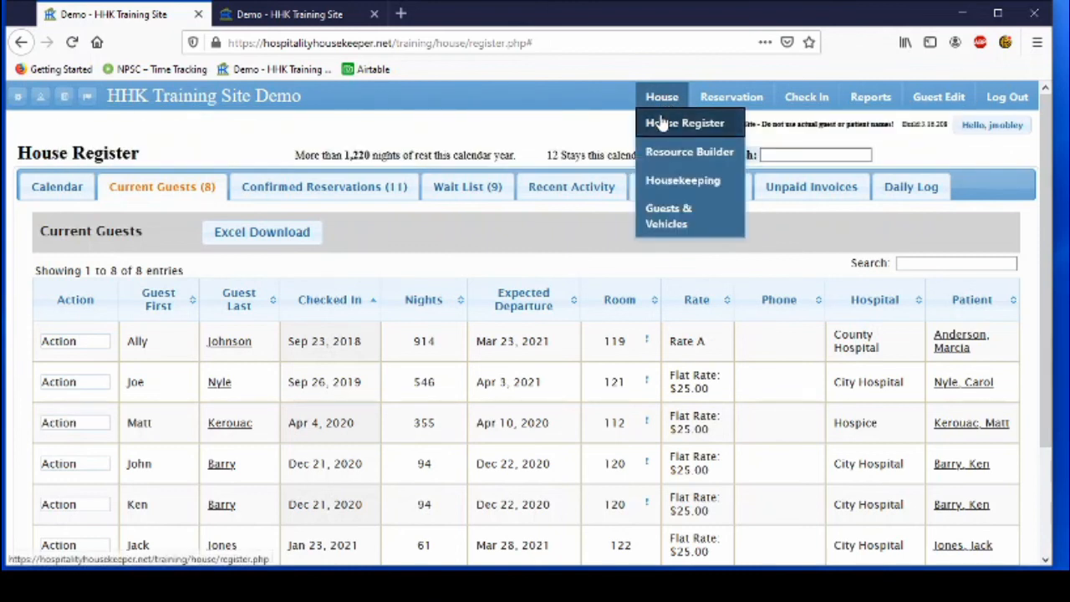
pyautogui.click(651, 121)
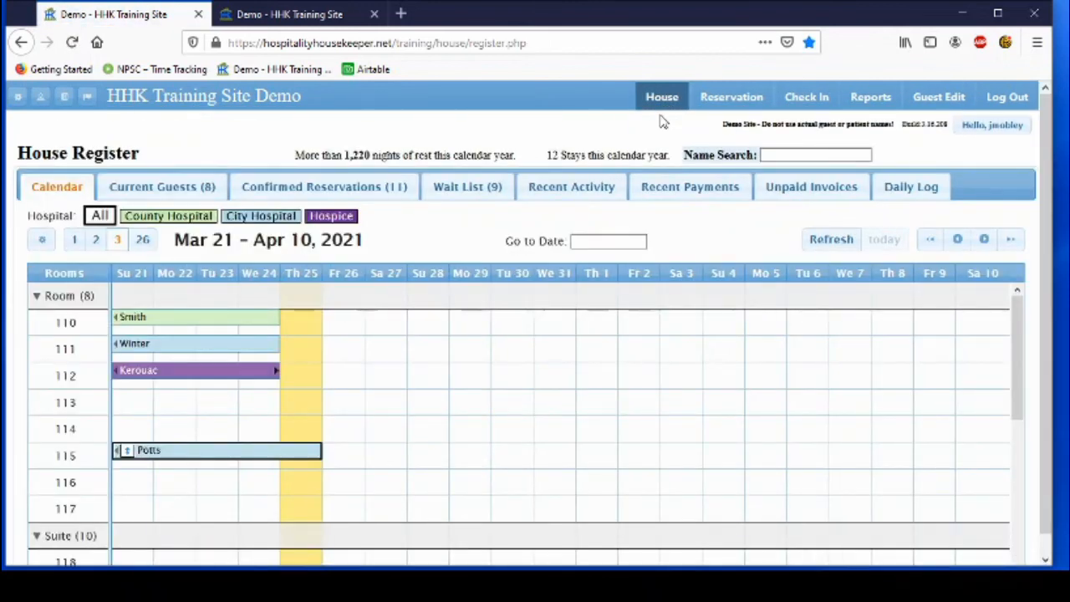
pyautogui.moveTo(172, 355)
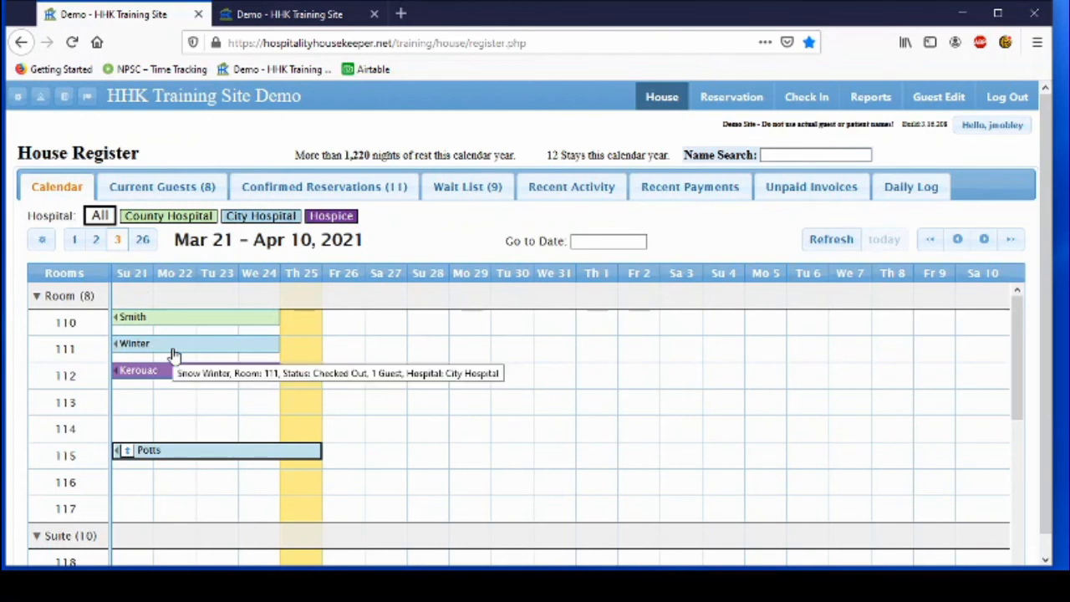